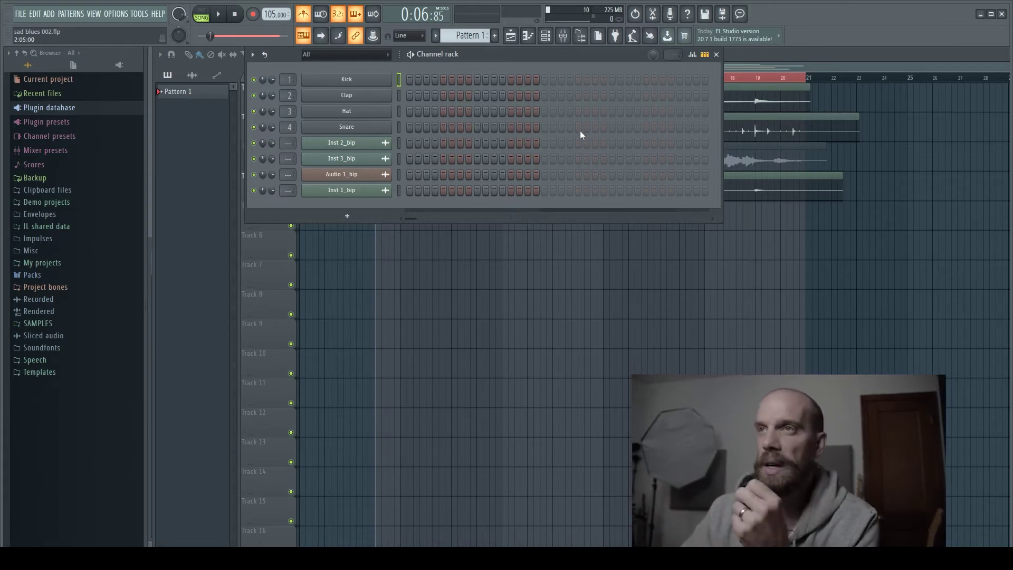
# Open the Mixer with F9 beside the channel rack of the sad blues 002 project
pyautogui.press('F9')
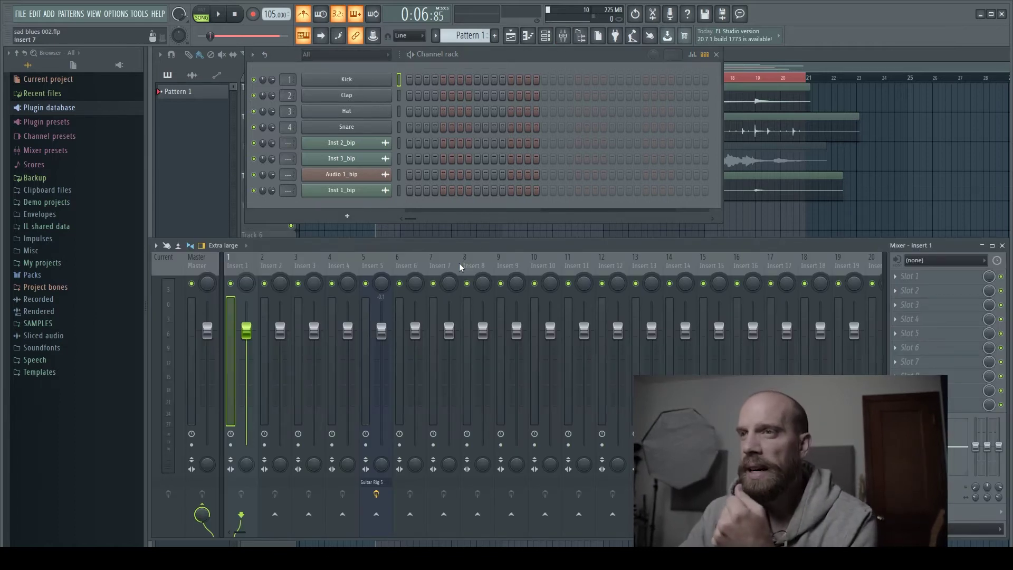
# Select mixer Insert 5 and keep Input 2 as its audio input source
pyautogui.click(378, 264)
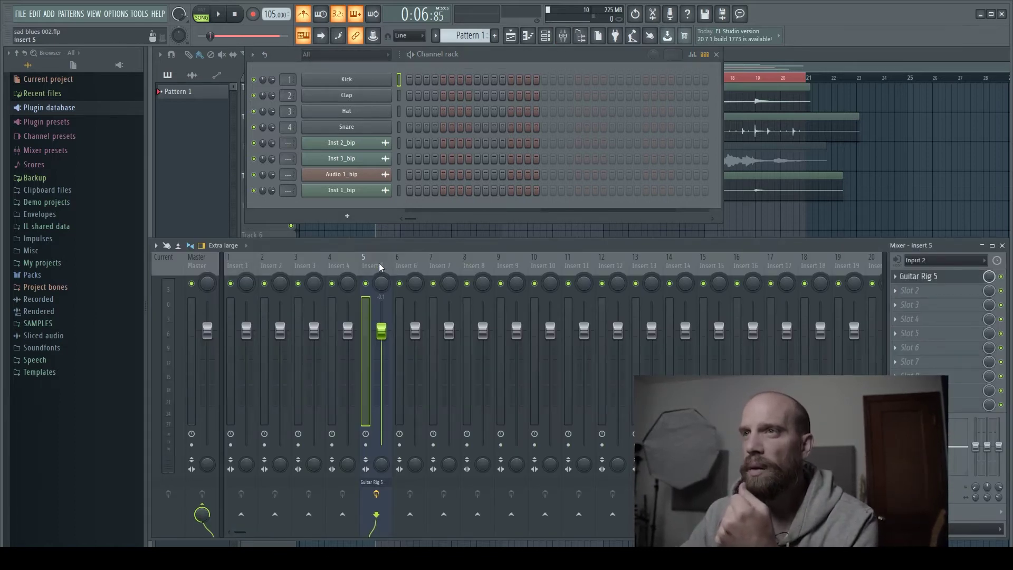
pyautogui.click(982, 261)
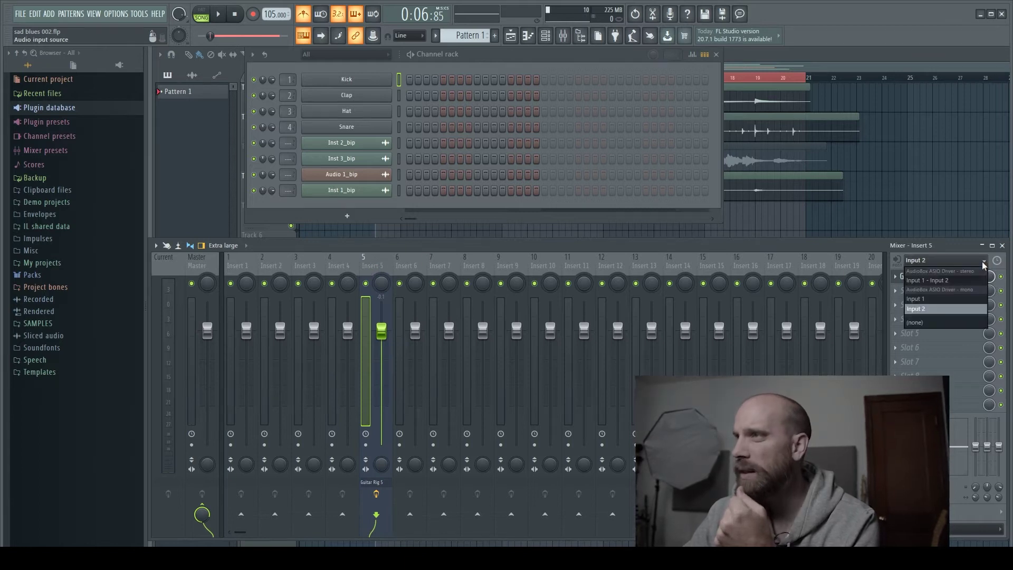
pyautogui.click(919, 309)
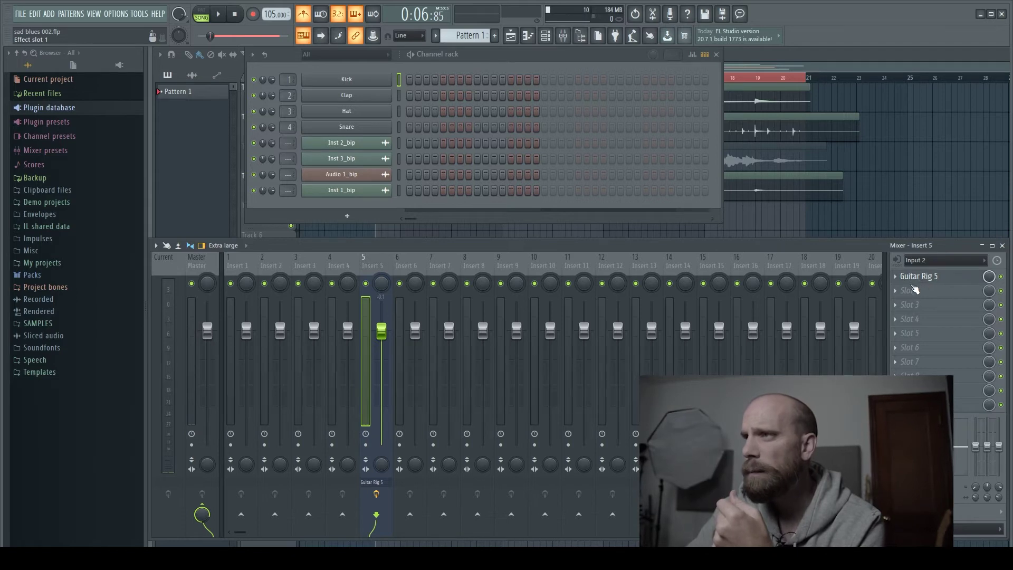
# Load Guitar Rig 5 in an effect slot and move its Vintage Slapback rack window up-left
pyautogui.click(901, 296)
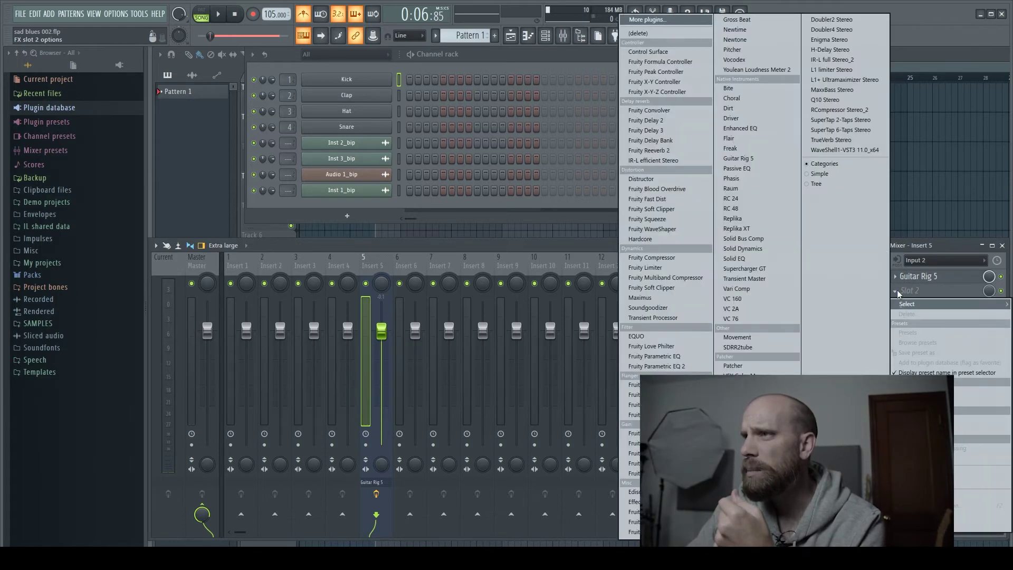
pyautogui.click(752, 161)
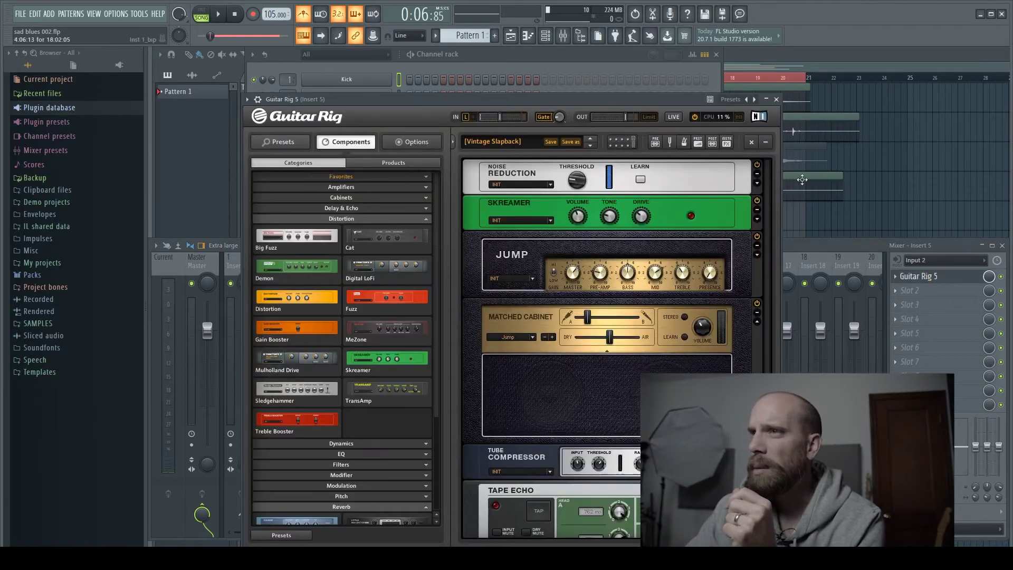
pyautogui.moveTo(473, 99); pyautogui.dragTo(454, 74)
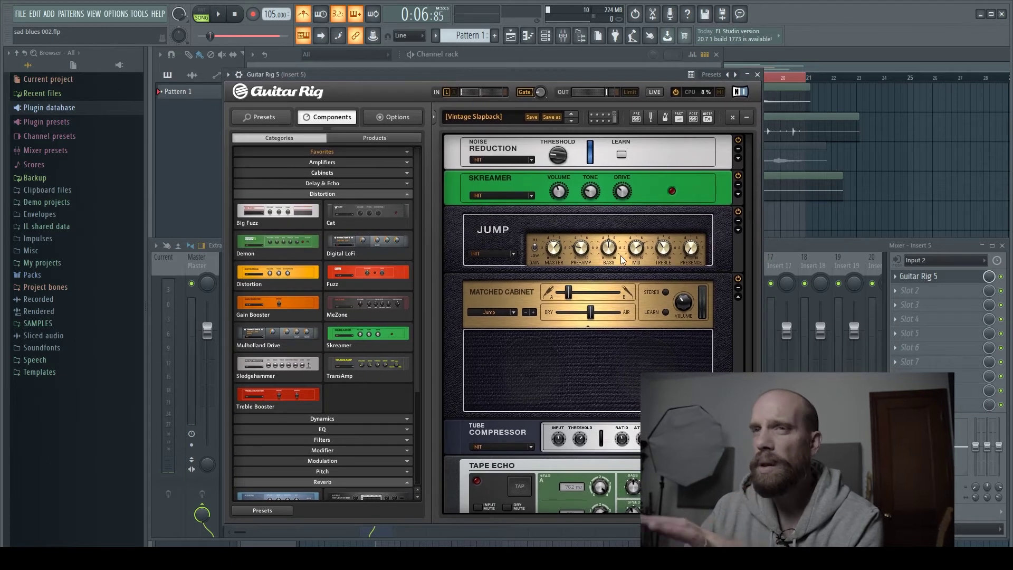
# Unmute Track 3's Audio 1_bip clip in the Playlist, then play and stop the arrangement
pyautogui.click(858, 52)
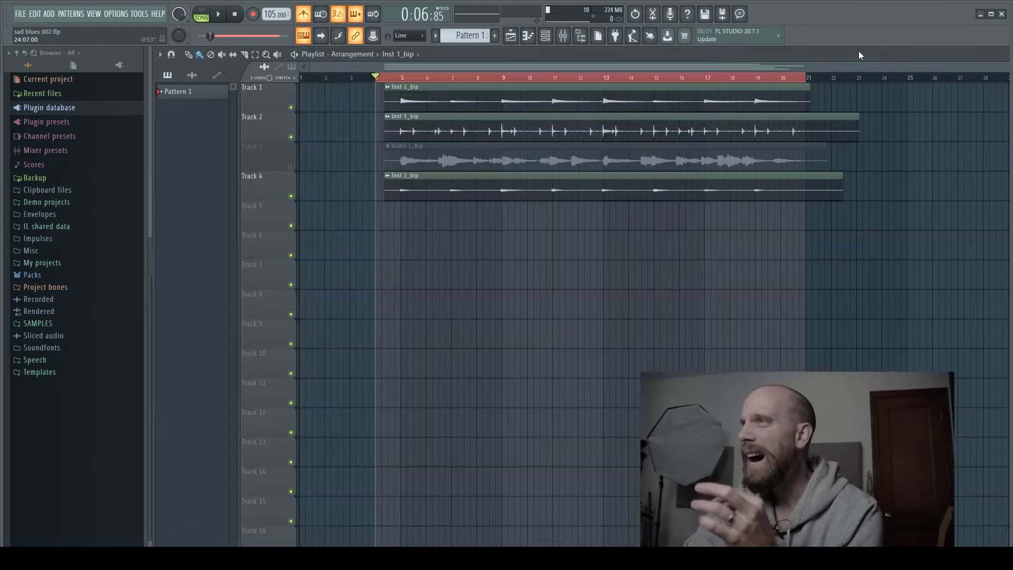
pyautogui.click(291, 167)
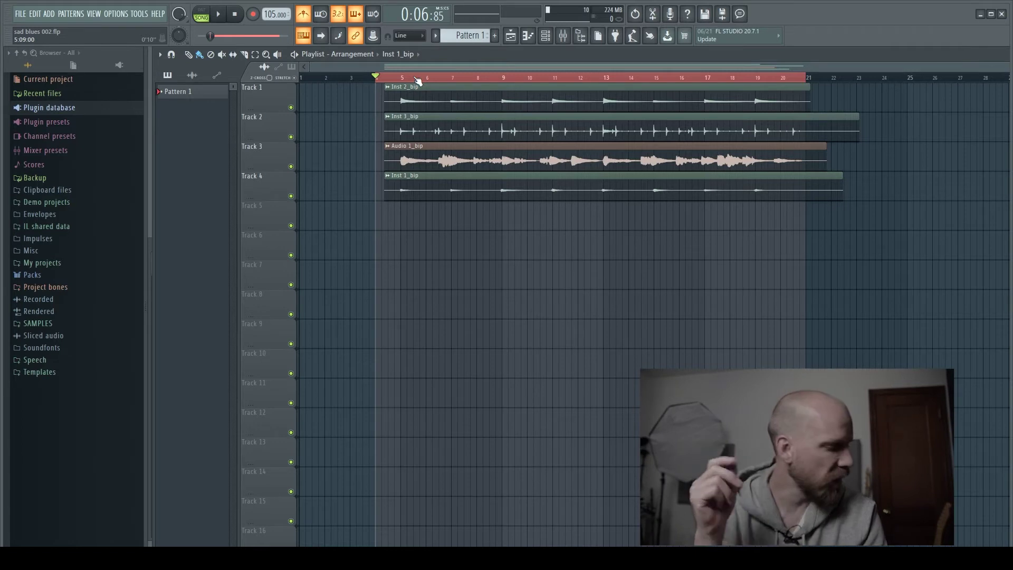
pyautogui.press('space')
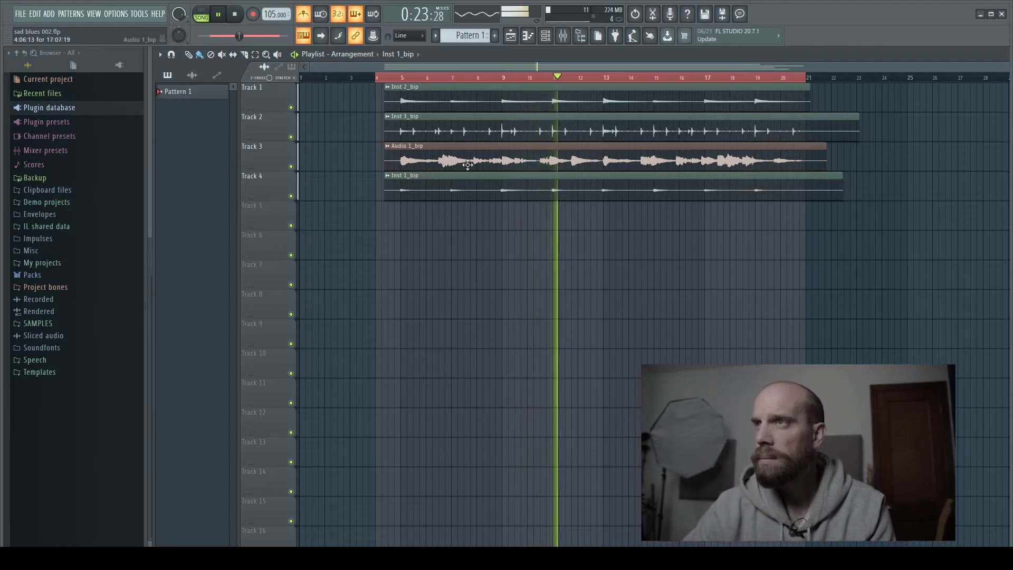
pyautogui.press('space')
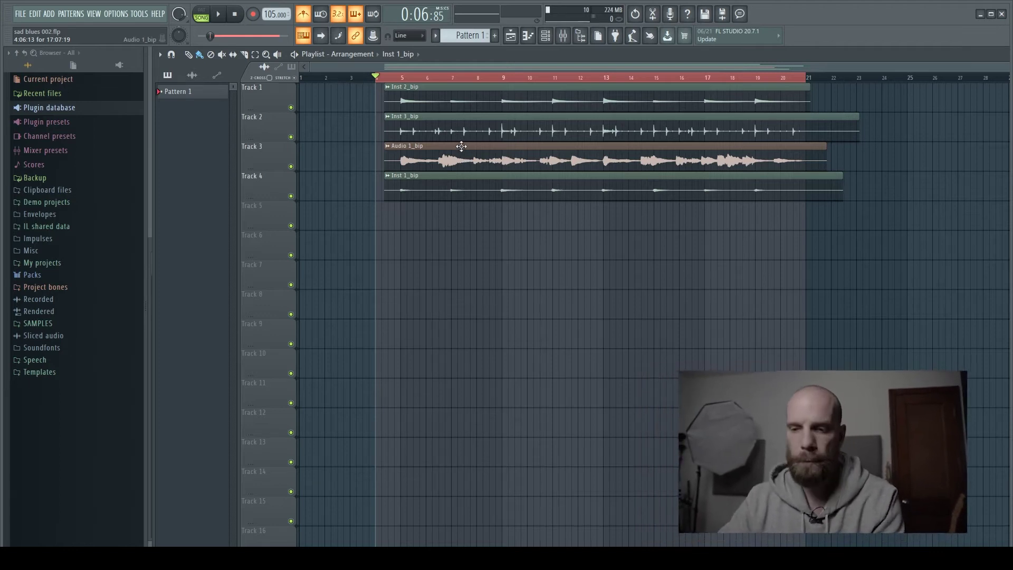
pyautogui.press('F9')
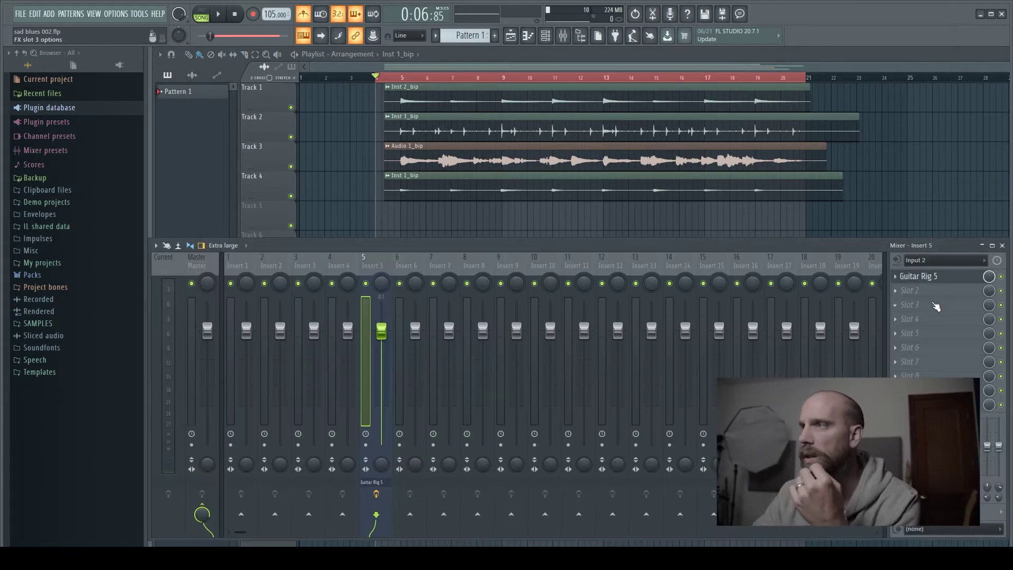
pyautogui.click(923, 276)
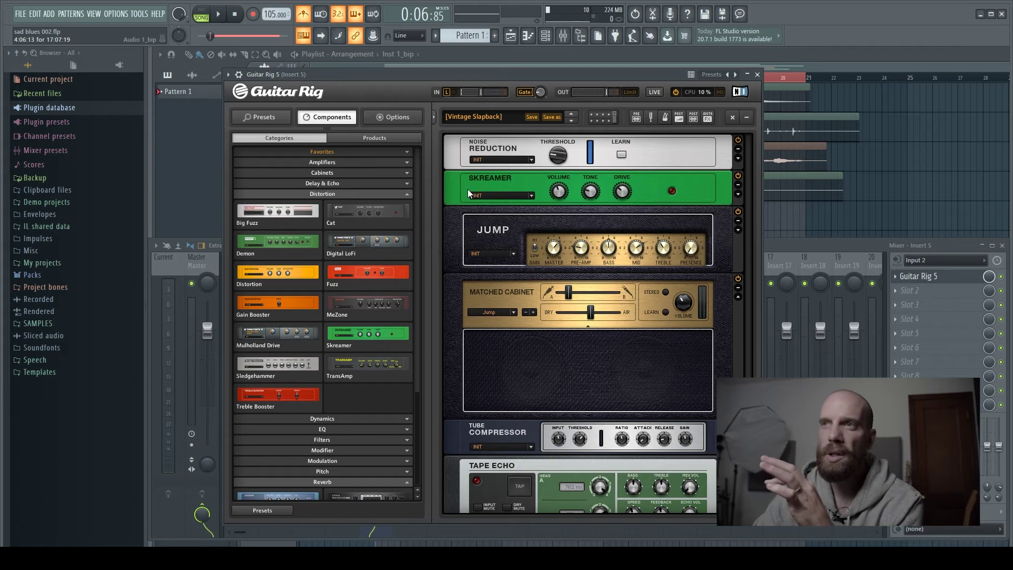
pyautogui.click(337, 194)
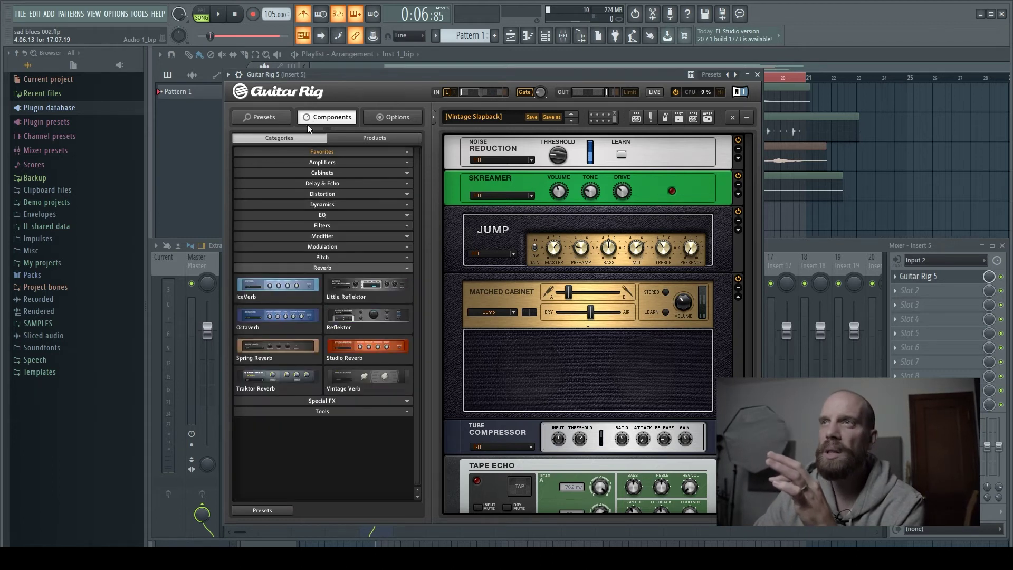
pyautogui.scroll(-2, 628, 267)
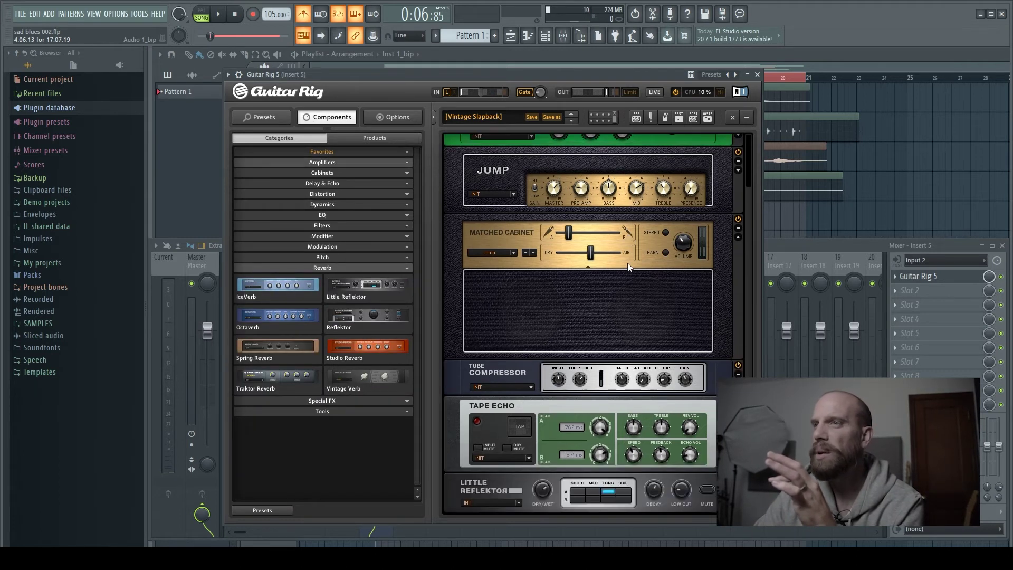
pyautogui.scroll(2, 627, 267)
pyautogui.scroll(-2, 626, 267)
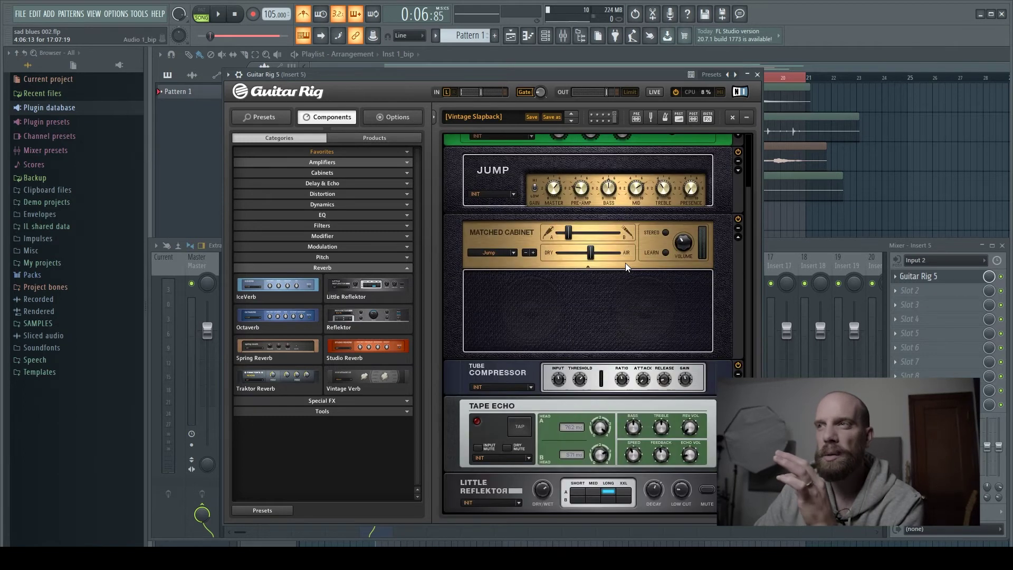
pyautogui.scroll(2, 627, 267)
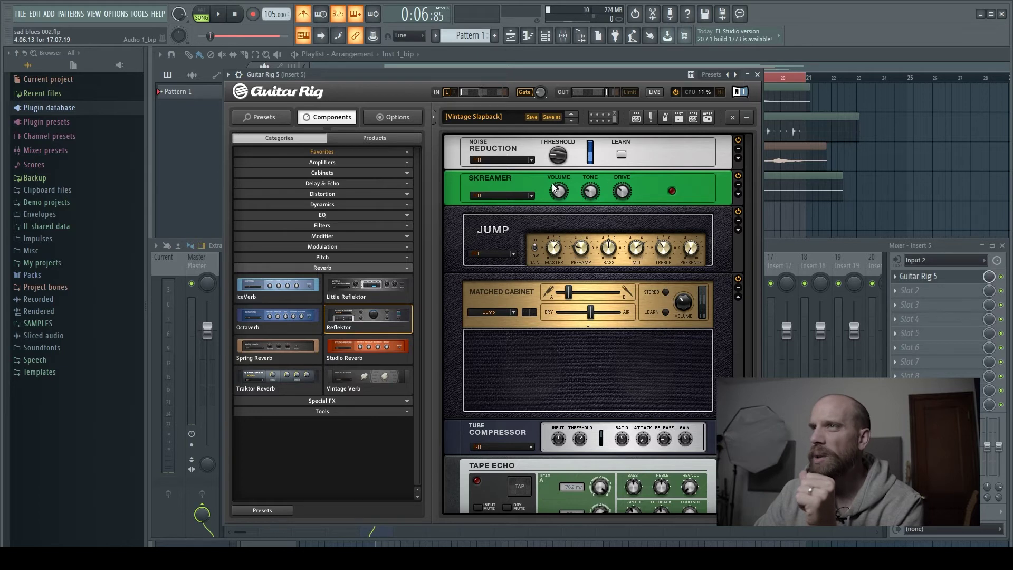
pyautogui.scroll(-3, 569, 228)
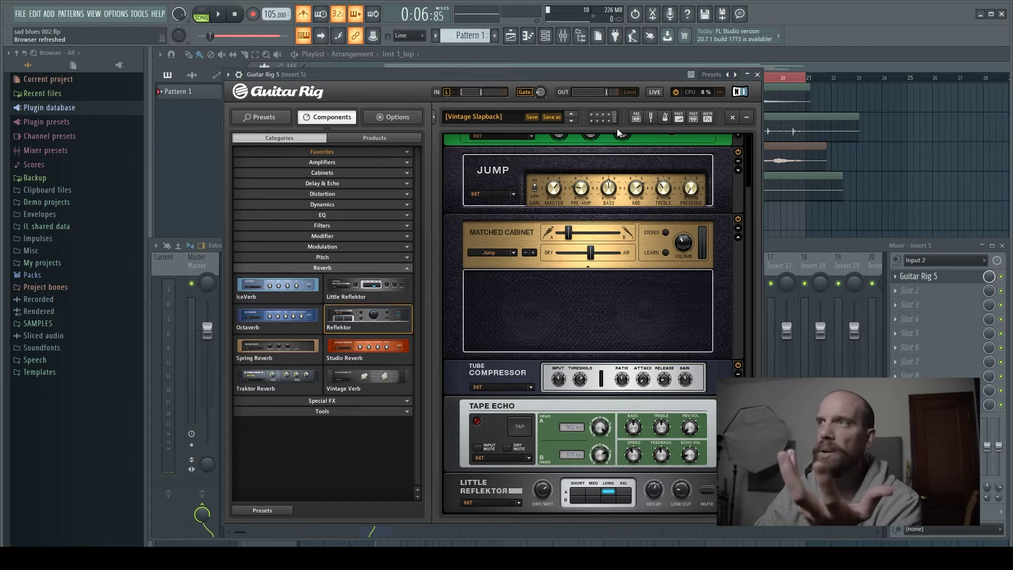
pyautogui.click(652, 119)
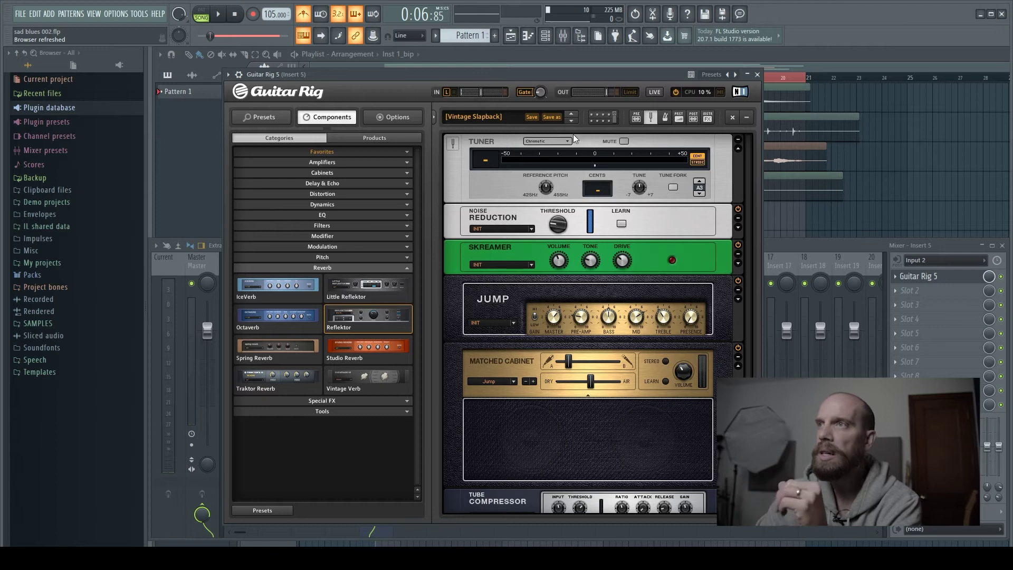
pyautogui.click(652, 118)
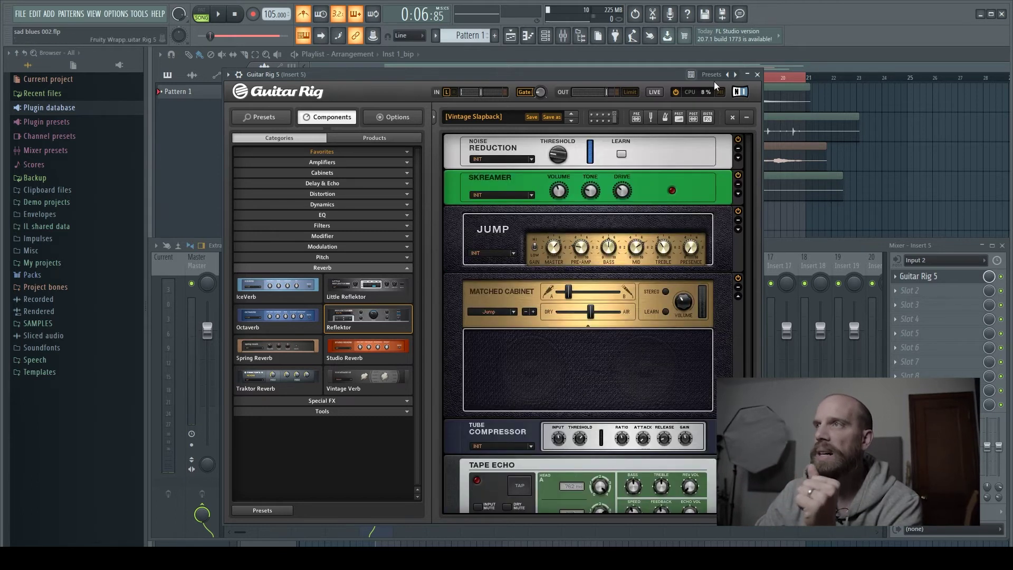
pyautogui.click(814, 248)
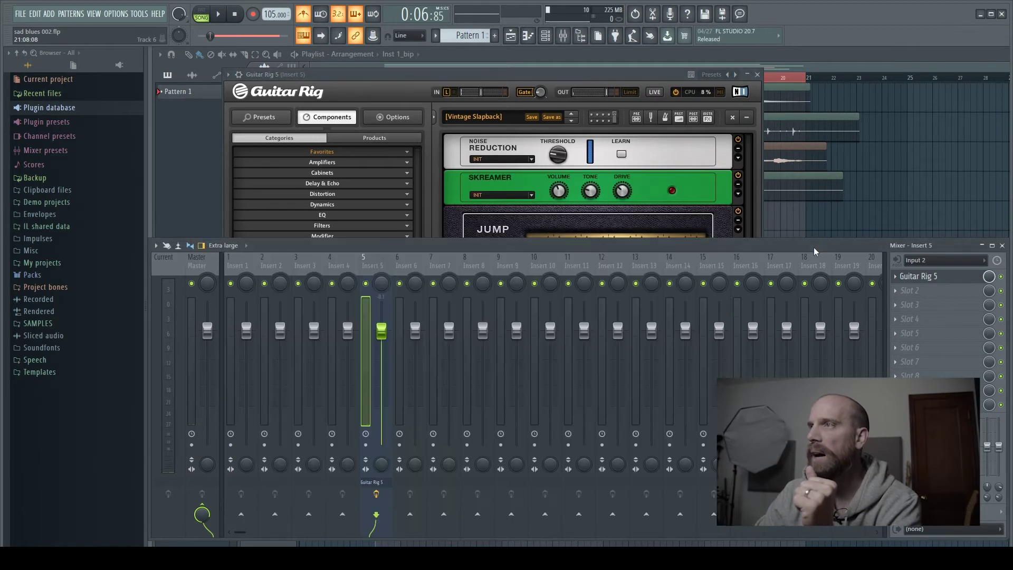
pyautogui.click(814, 55)
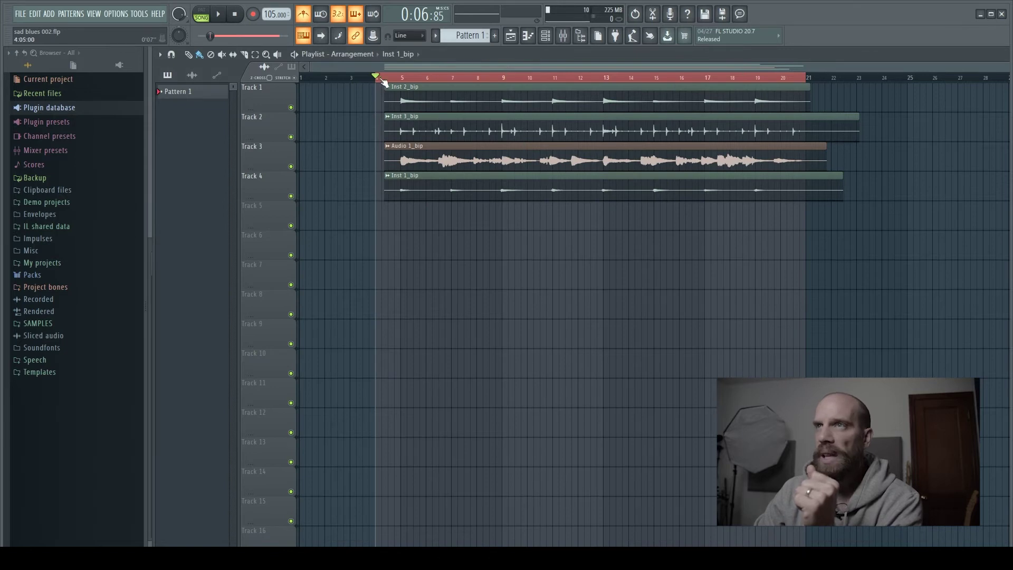
# Place the song position just before bar 4 and show the mixer with Insert 5's Guitar Rig 5
pyautogui.moveTo(377, 79); pyautogui.dragTo(377, 79)
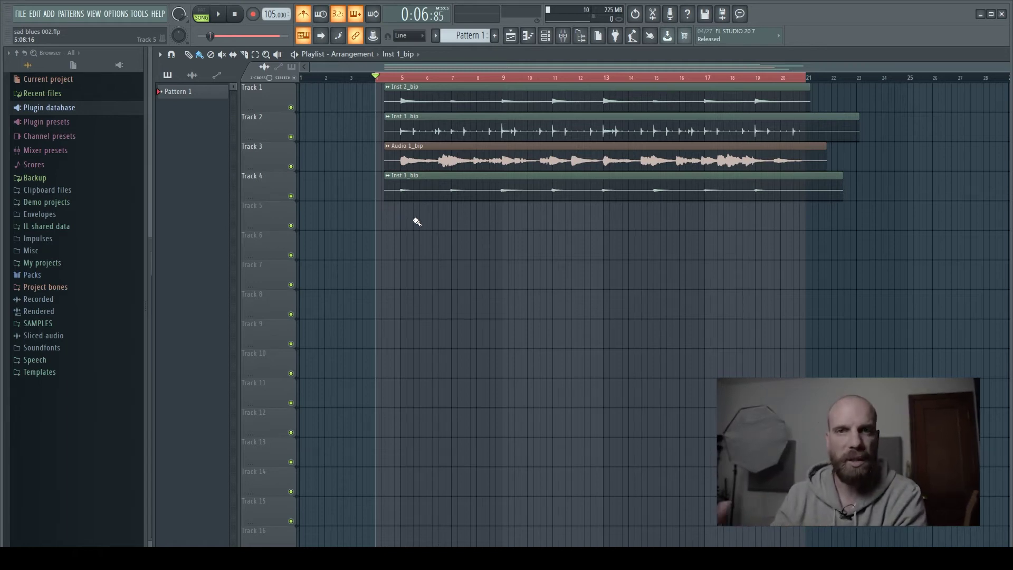
pyautogui.press('F9')
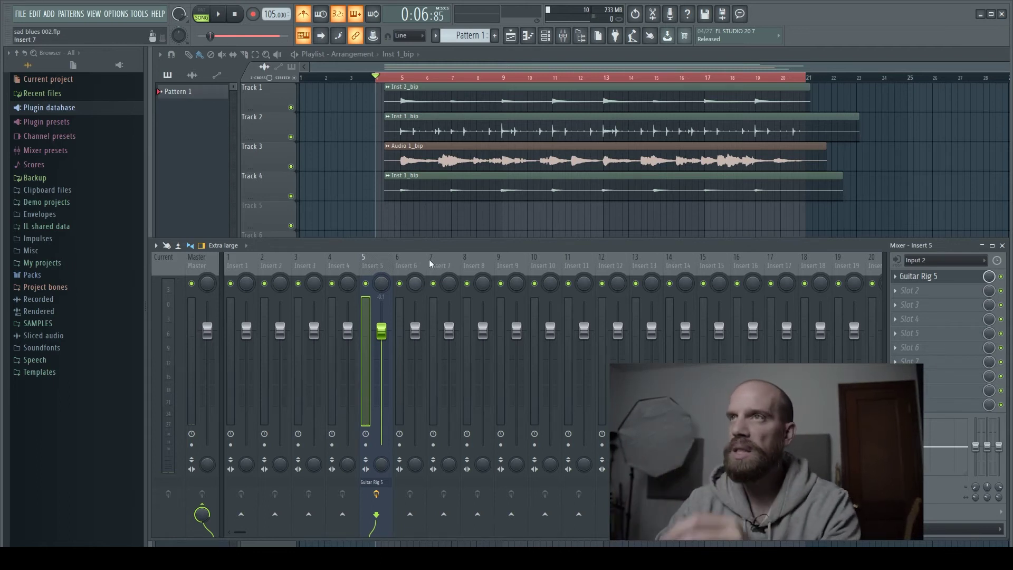
# In Project settings, browse the data folder chooser to the songs folder on drive D
pyautogui.press('F10')
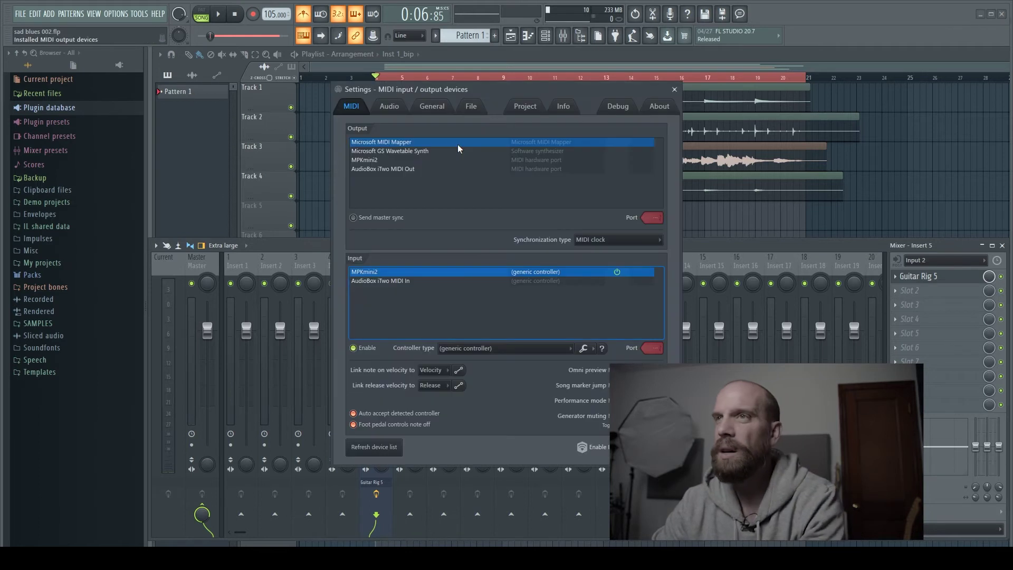
pyautogui.click(530, 107)
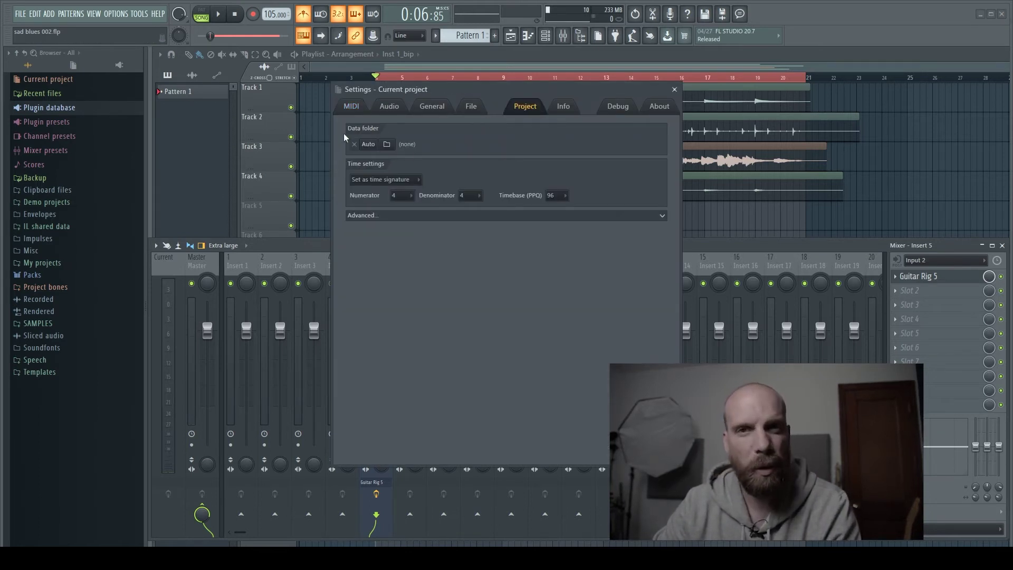
pyautogui.click(389, 143)
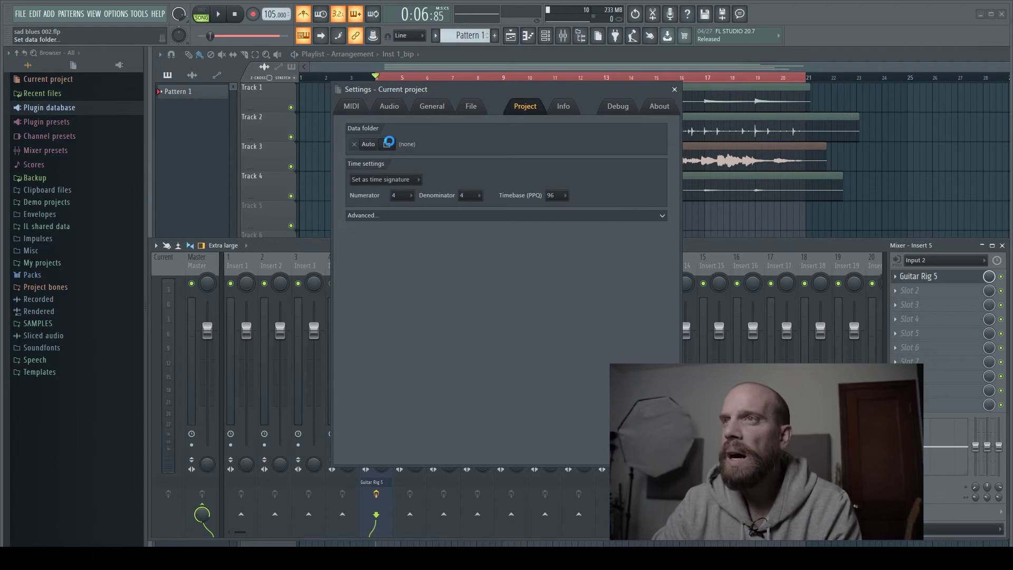
pyautogui.scroll(-15, 525, 291)
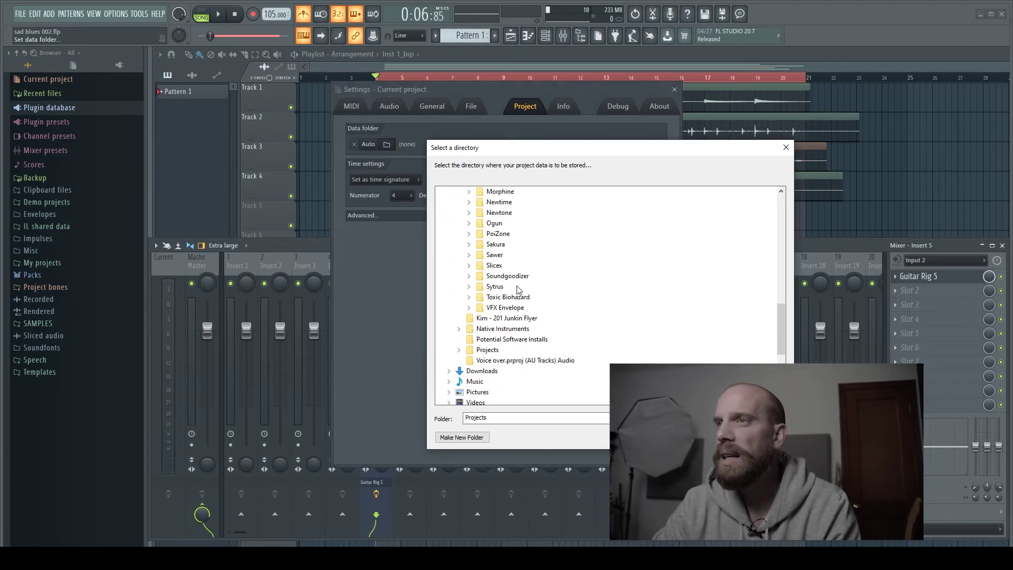
pyautogui.doubleClick(477, 256)
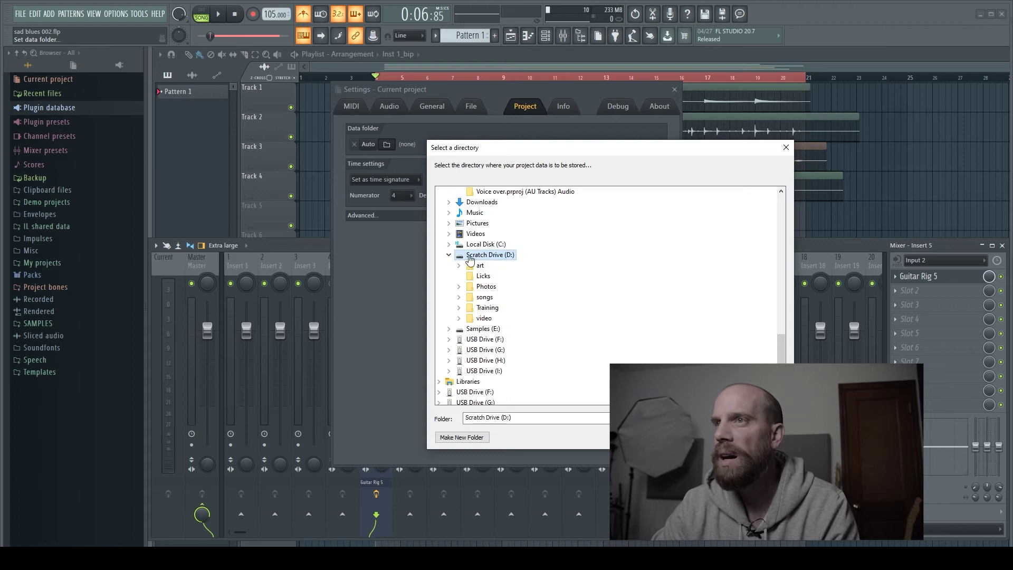
pyautogui.click(459, 297)
pyautogui.click(483, 297)
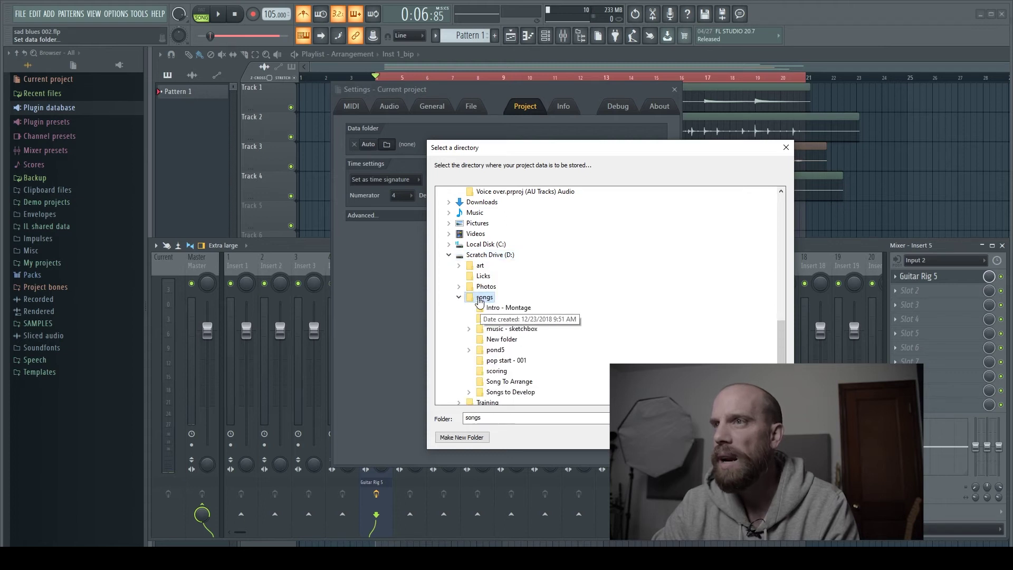
# Create 'Sad Blues 002' under D:\songs, make it the data folder, save the project there, and close Settings
pyautogui.click(462, 437)
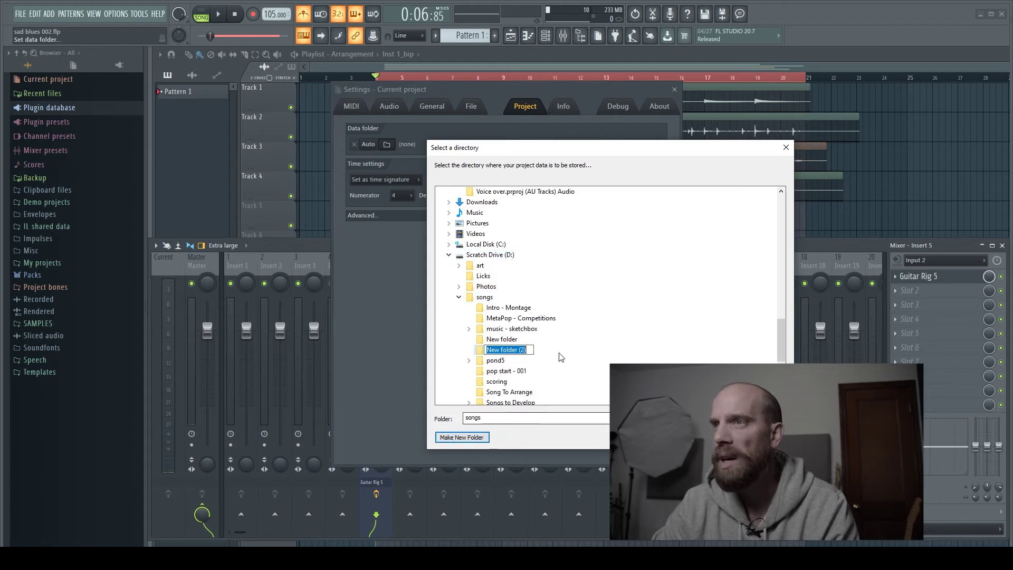
pyautogui.write('Sad')
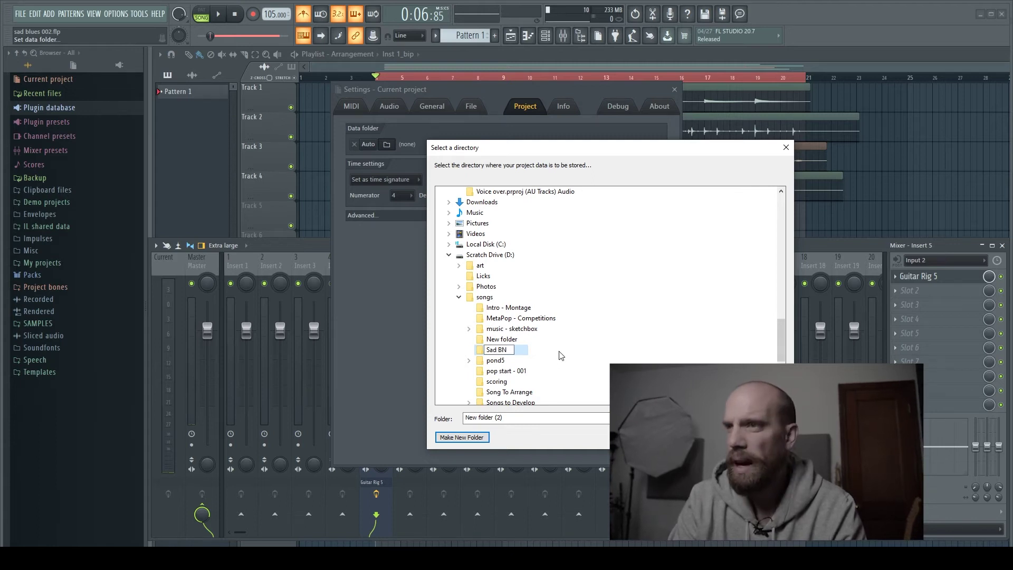
pyautogui.write(' Blues ')
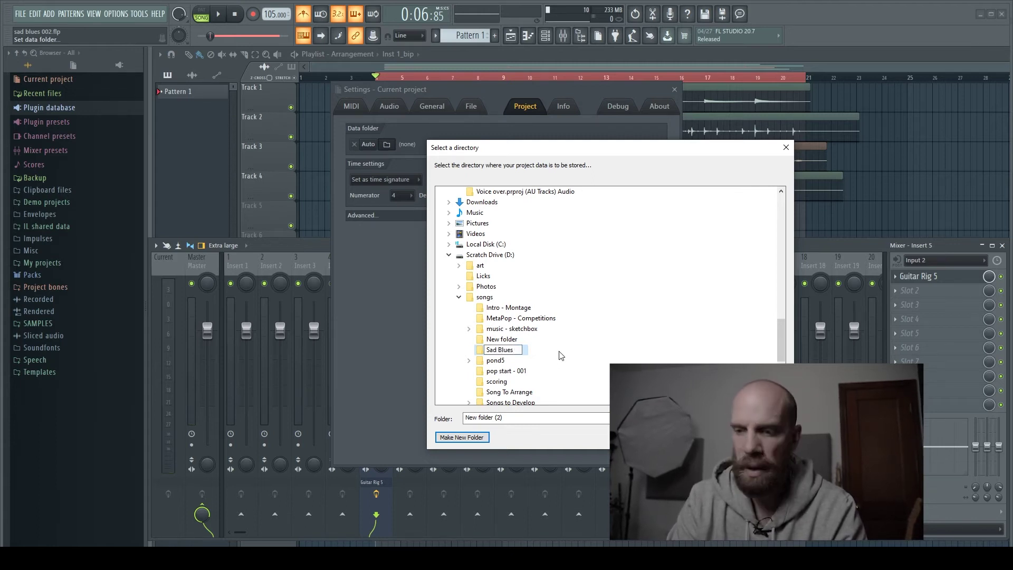
pyautogui.write('002')
pyautogui.press('Return')
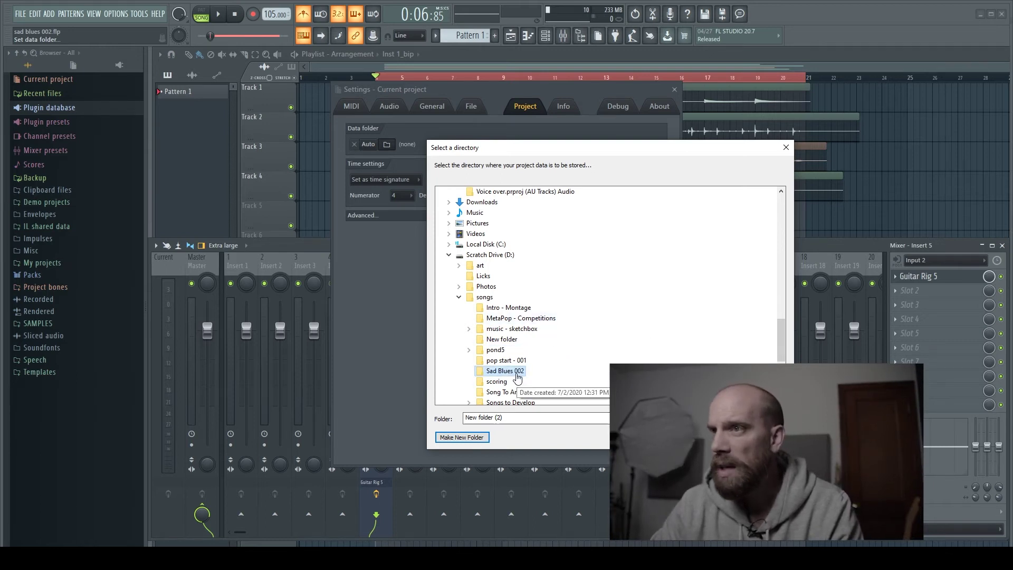
pyautogui.click(509, 392)
pyautogui.click(505, 370)
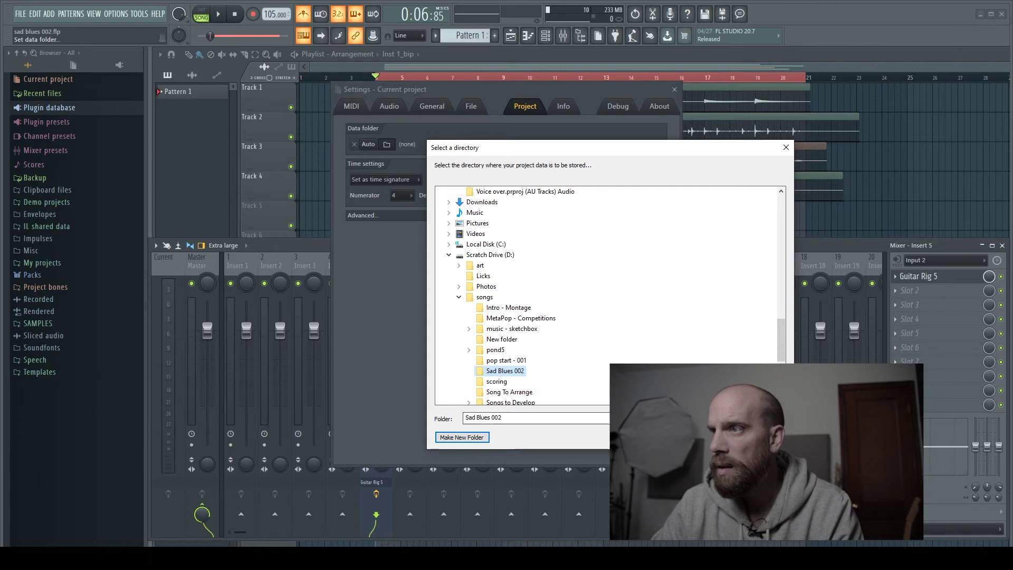
pyautogui.click(709, 436)
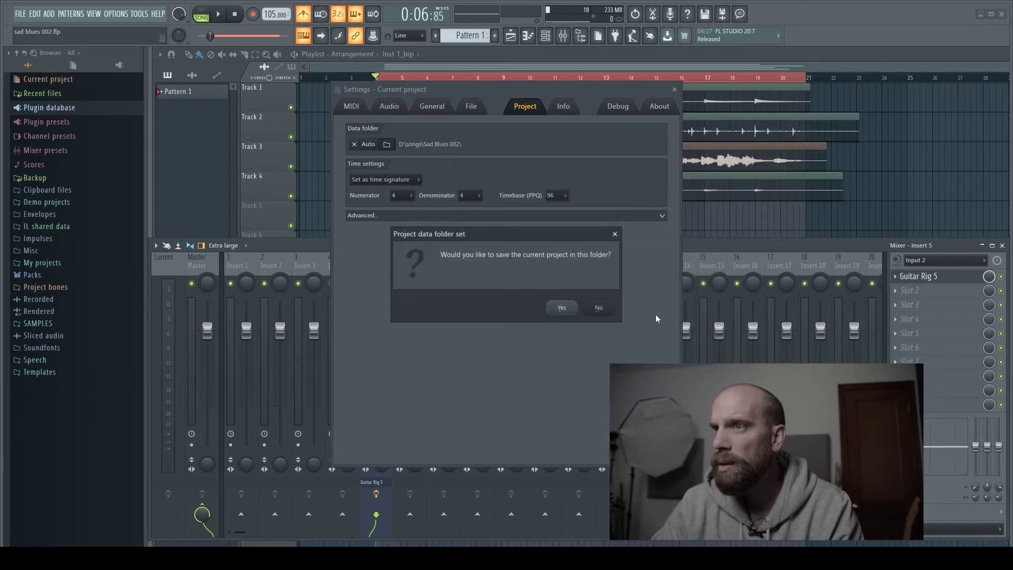
pyautogui.click(561, 308)
pyautogui.click(674, 89)
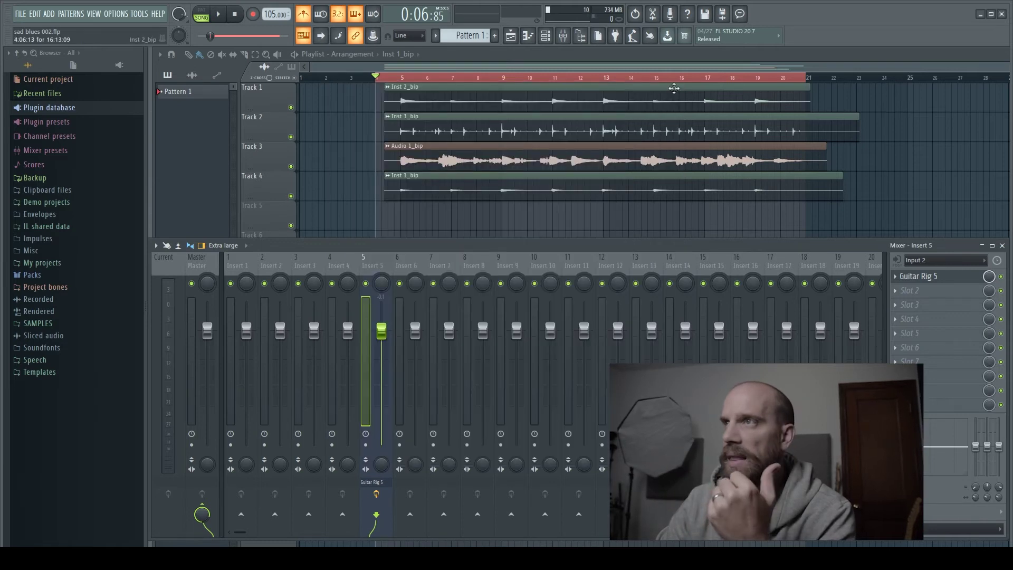
# Arm Insert 5 for disk recording to a file named 'elec - low lead' in Sad Blues 002
pyautogui.click(367, 446)
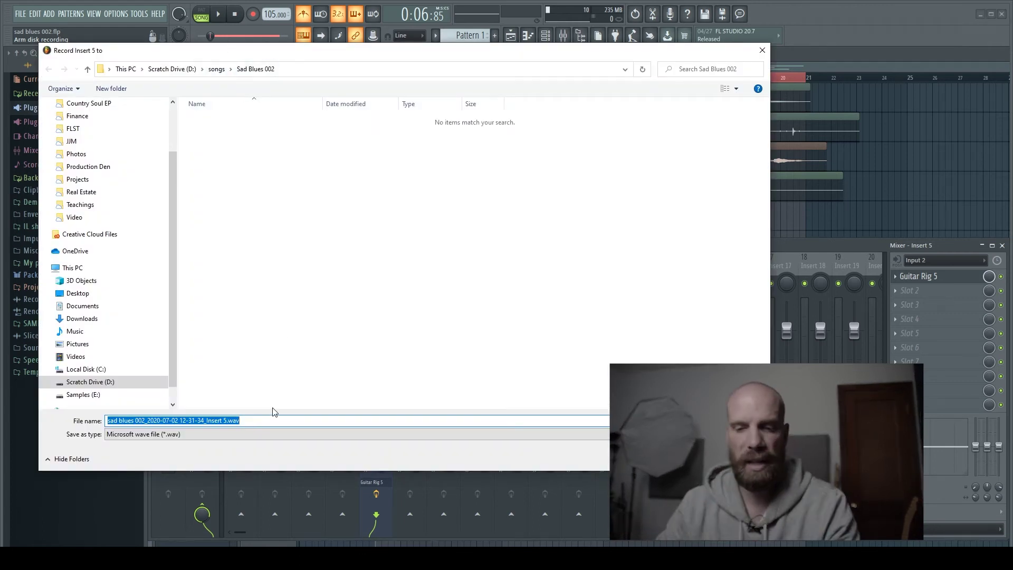
pyautogui.write('elce')
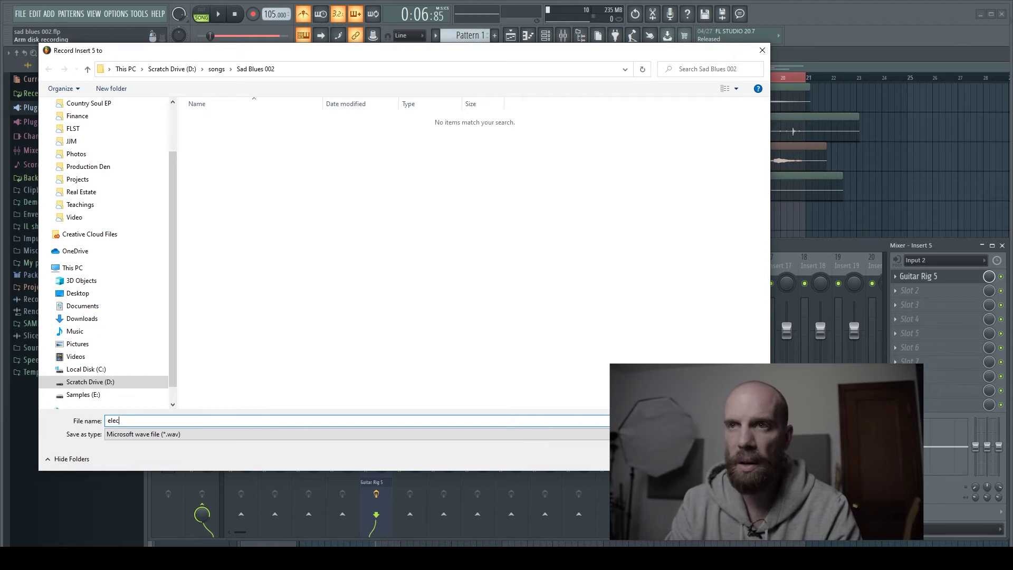
pyautogui.write(' - l')
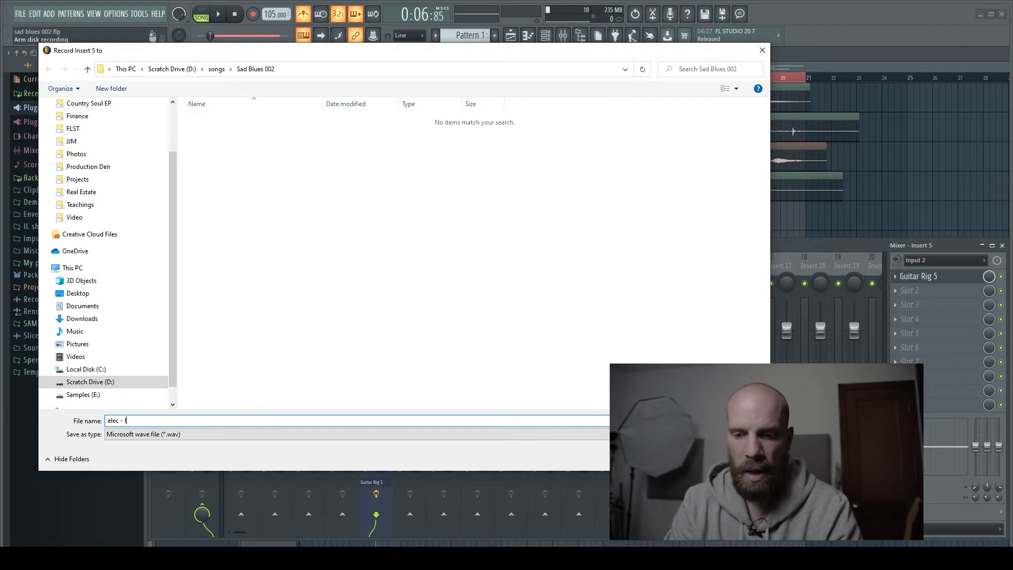
pyautogui.write('ow lead')
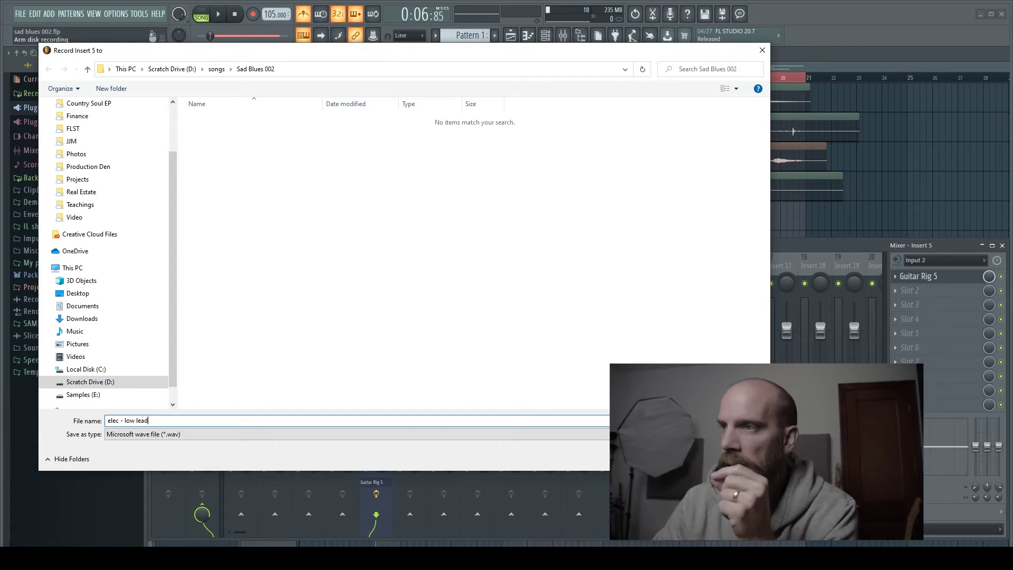
pyautogui.press('Return')
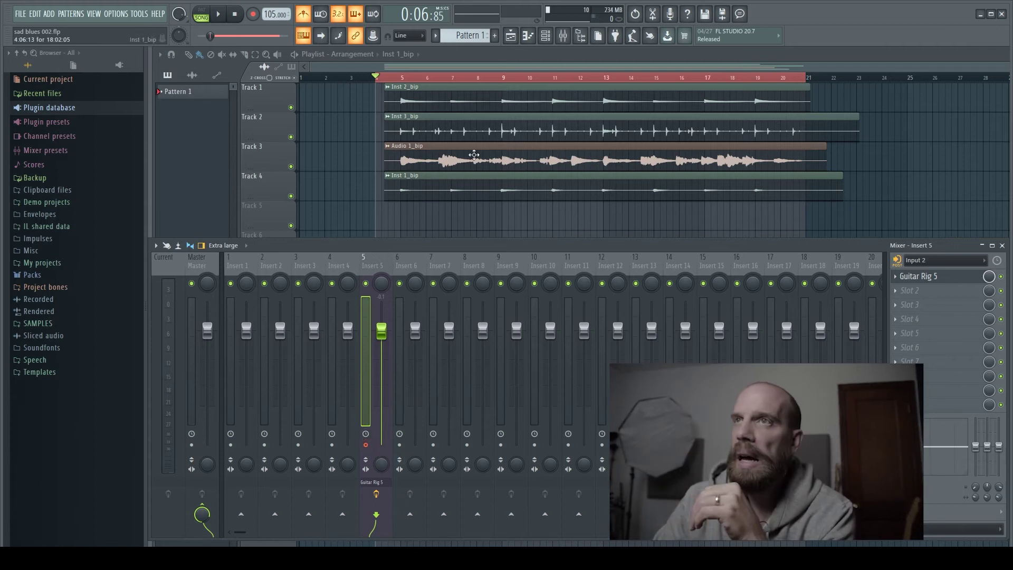
# Check the recording filter options, mute Track 3's Audio 1_bip clip, and hide the mixer
pyautogui.rightClick(255, 19)
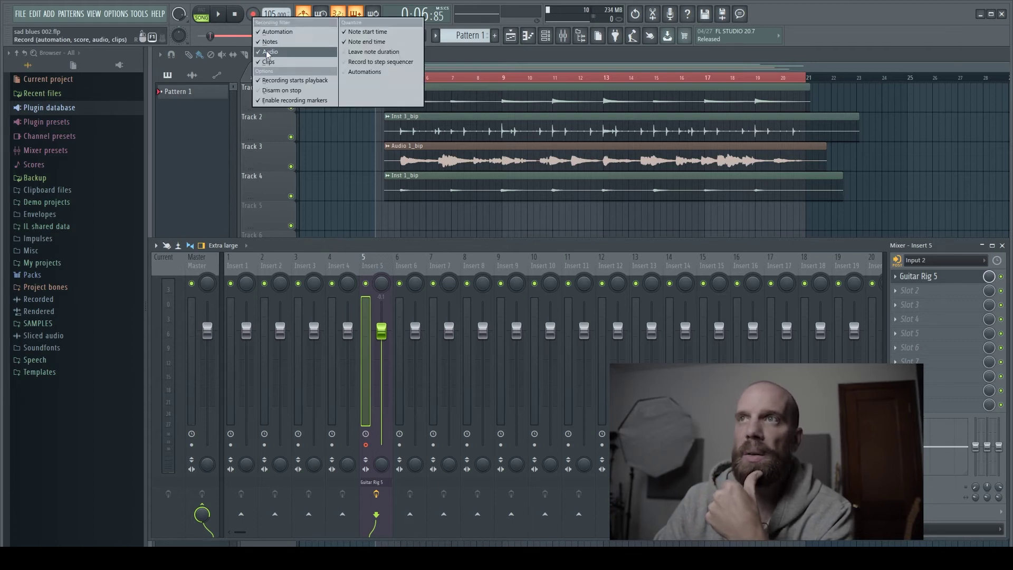
pyautogui.click(234, 33)
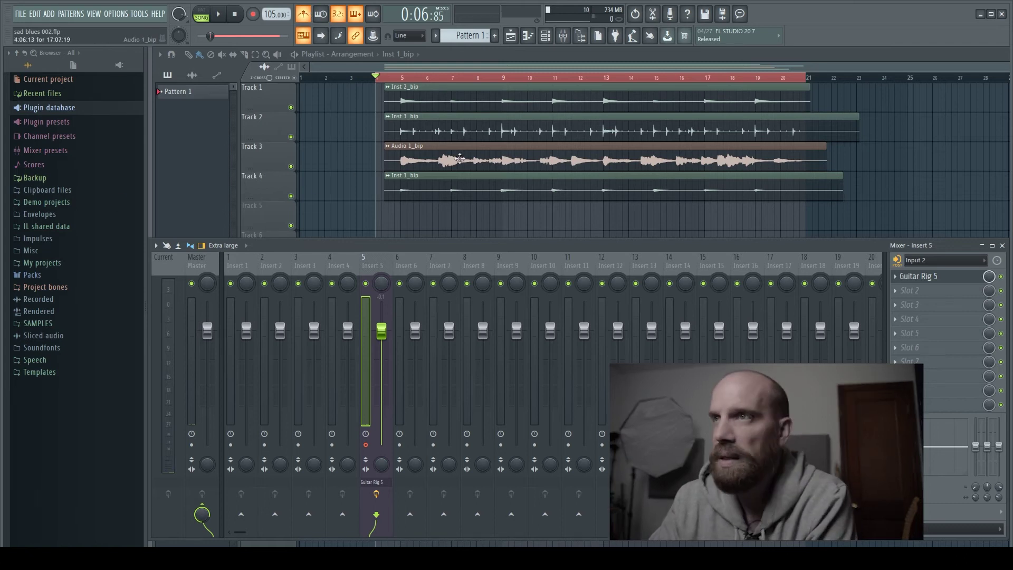
pyautogui.click(291, 166)
pyautogui.press('F9')
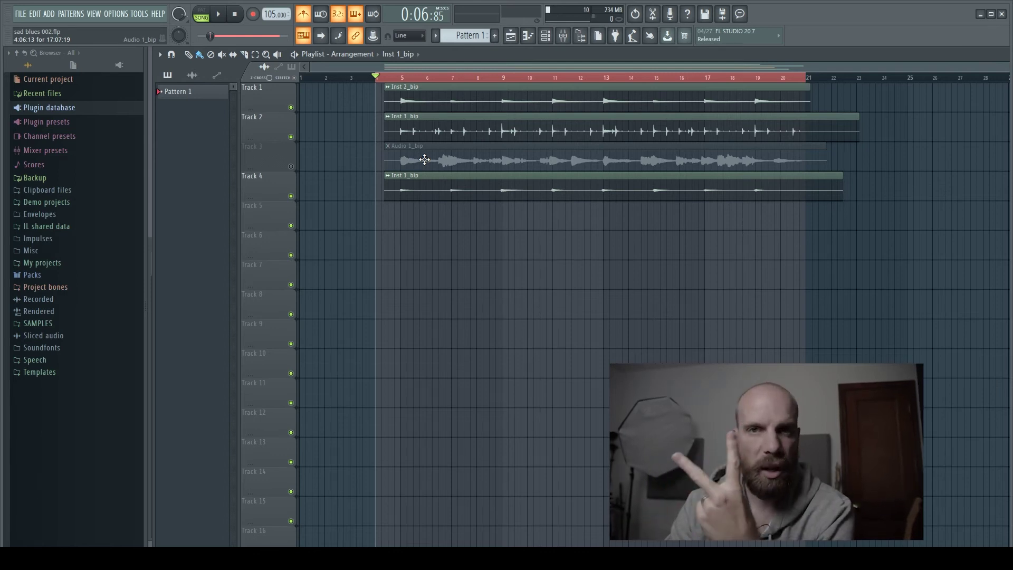
# Bring up the mixer with F9 to show the Guitar Rig 5 insert before recording takes
pyautogui.press('F9')
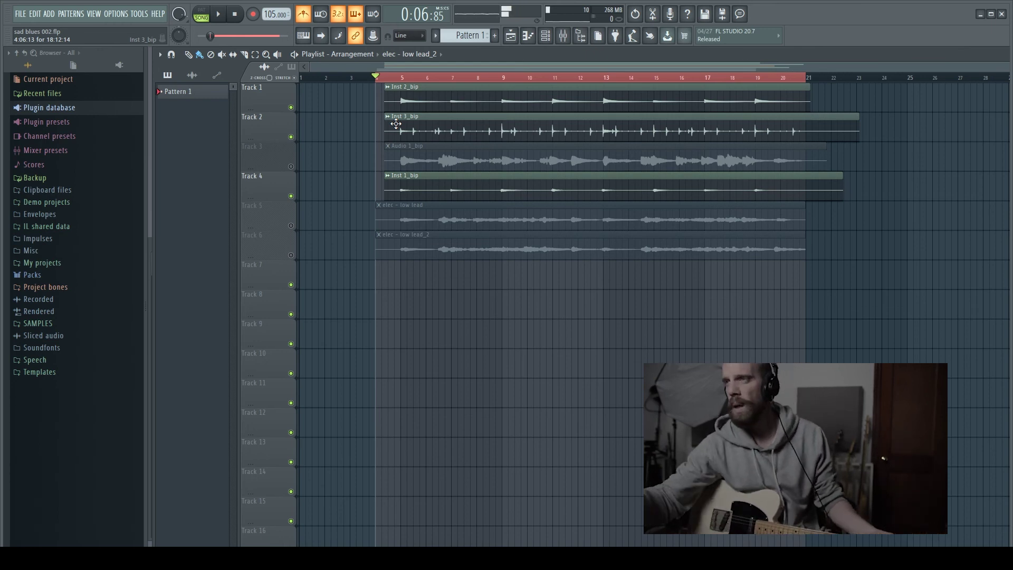
# Record the third guitar take, elec - low lead_3, onto Track 7 after a count-in
pyautogui.press('space')
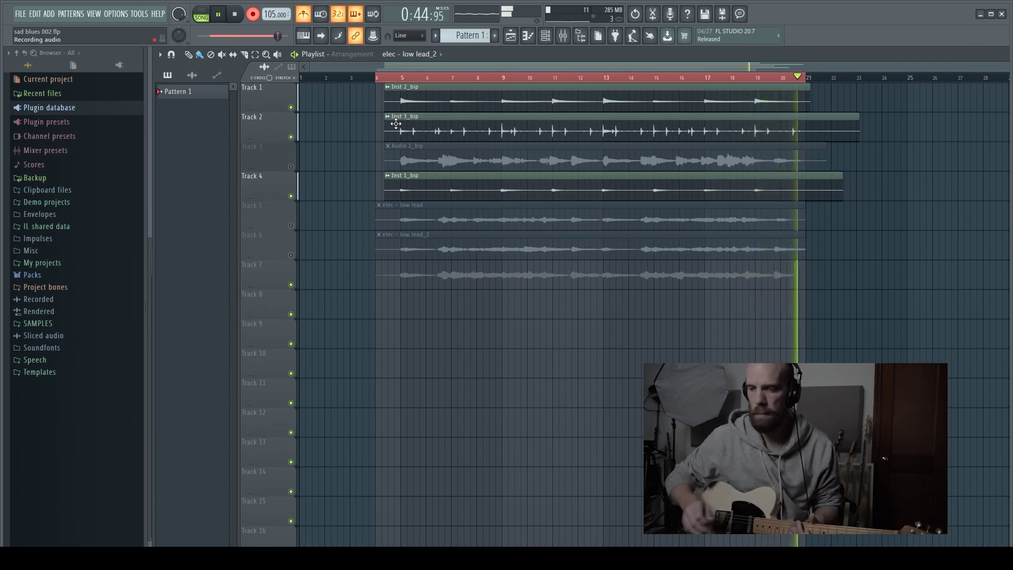
pyautogui.press('space')
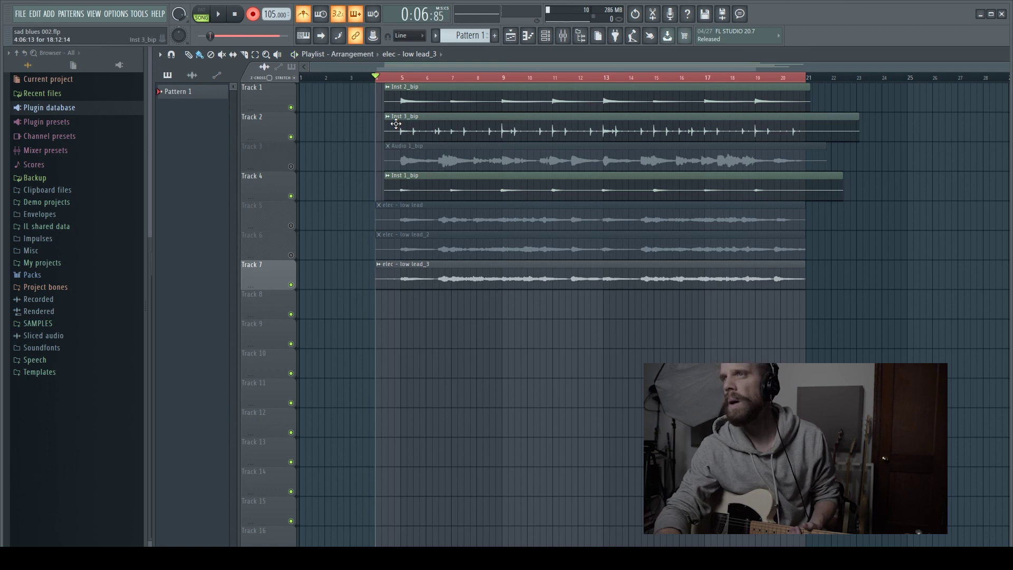